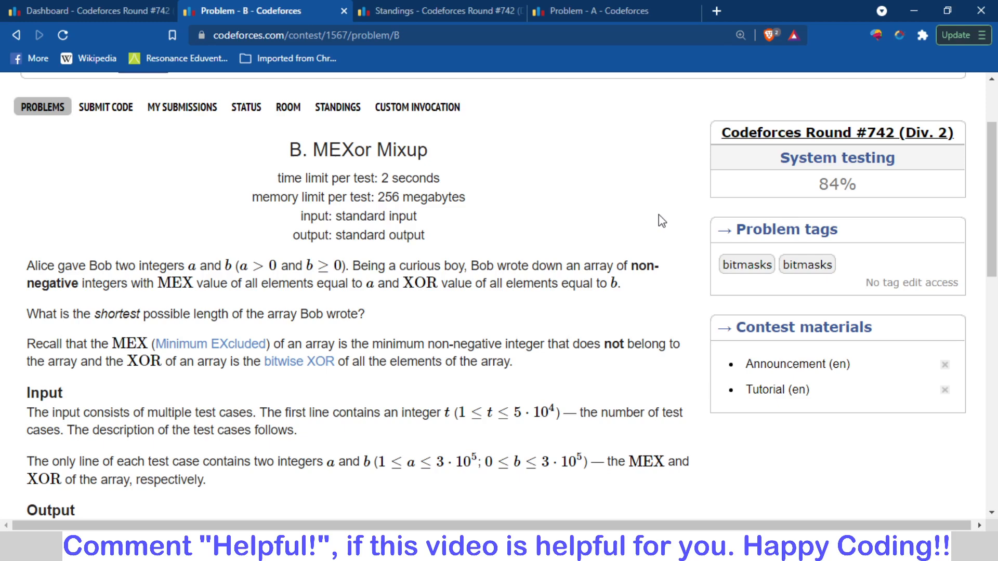
pyautogui.moveTo(995, 219); pyautogui.dragTo(995, 230)
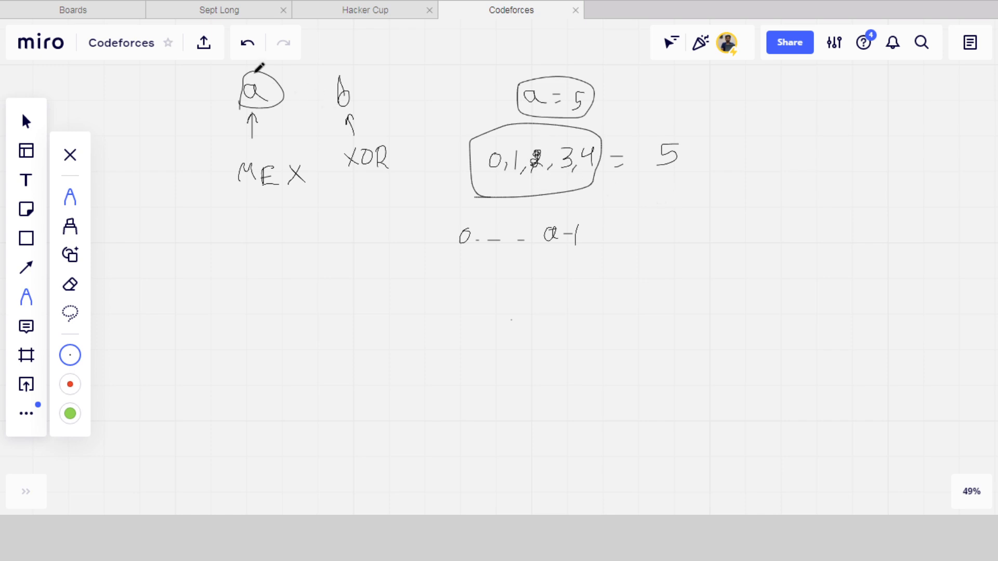
# - Undo the stray scribble over the 2 in the a = 5 example
pyautogui.click(245, 48)
# - Box MEX, XOR and the 0 … a-1 range, and circle the b above XOR
pyautogui.moveTo(441, 228)
pyautogui.mouseDown()
pyautogui.moveTo(456, 271)
pyautogui.moveTo(432, 212)
pyautogui.moveTo(443, 233)
pyautogui.mouseUp()
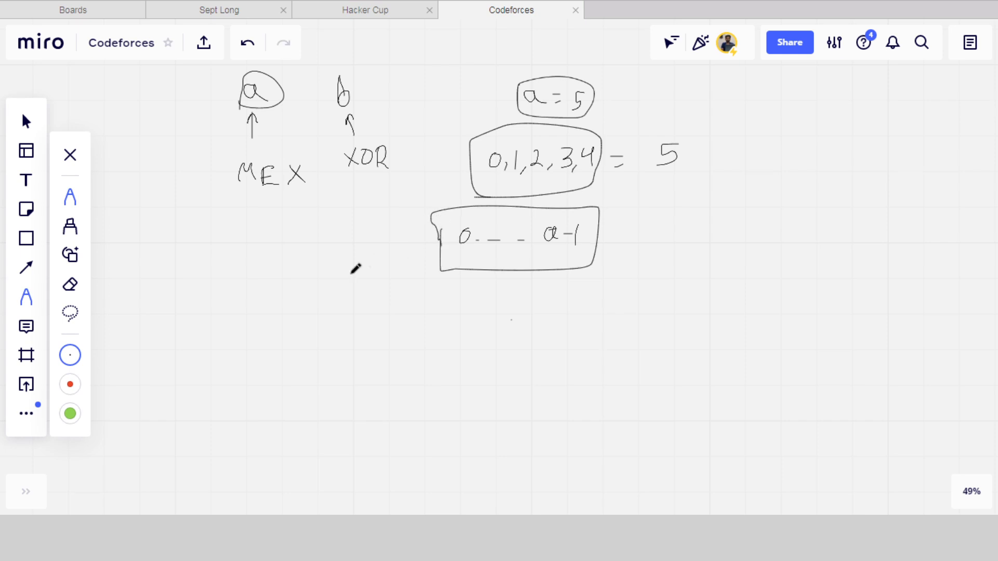
pyautogui.moveTo(237, 209)
pyautogui.mouseDown()
pyautogui.moveTo(273, 209)
pyautogui.moveTo(316, 135)
pyautogui.moveTo(214, 154)
pyautogui.moveTo(243, 208)
pyautogui.moveTo(263, 209)
pyautogui.mouseUp()
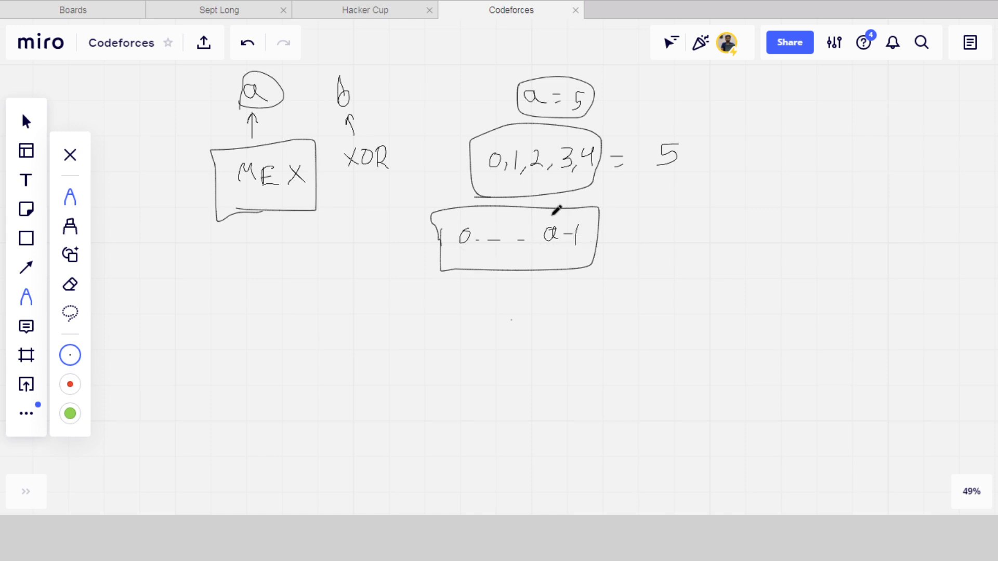
pyautogui.click(364, 185)
pyautogui.moveTo(375, 186)
pyautogui.mouseDown()
pyautogui.moveTo(419, 141)
pyautogui.moveTo(371, 131)
pyautogui.moveTo(339, 182)
pyautogui.moveTo(353, 196)
pyautogui.moveTo(373, 181)
pyautogui.mouseUp()
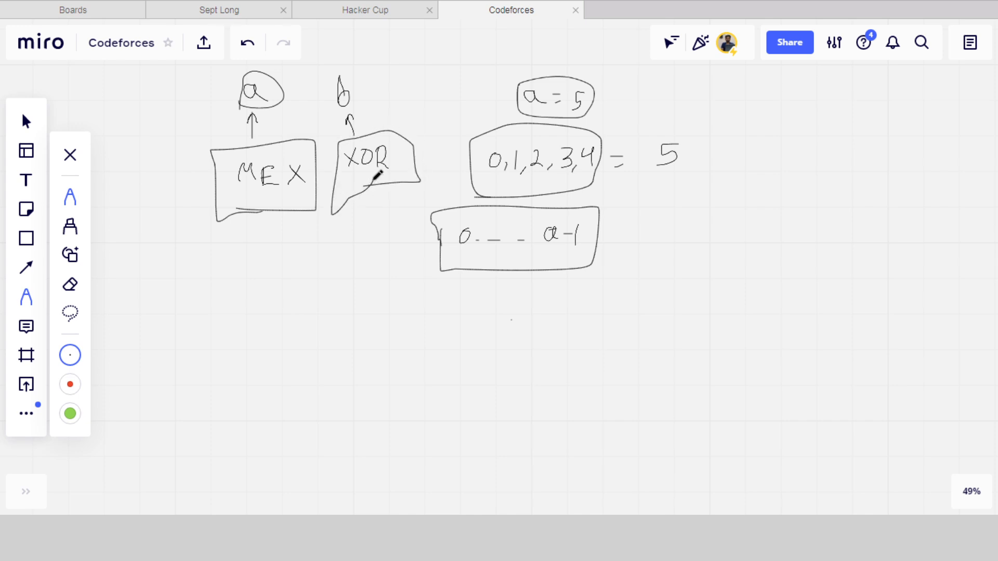
pyautogui.moveTo(371, 109)
pyautogui.mouseDown()
pyautogui.moveTo(352, 64)
pyautogui.moveTo(320, 89)
pyautogui.moveTo(356, 110)
pyautogui.moveTo(370, 105)
pyautogui.mouseUp()
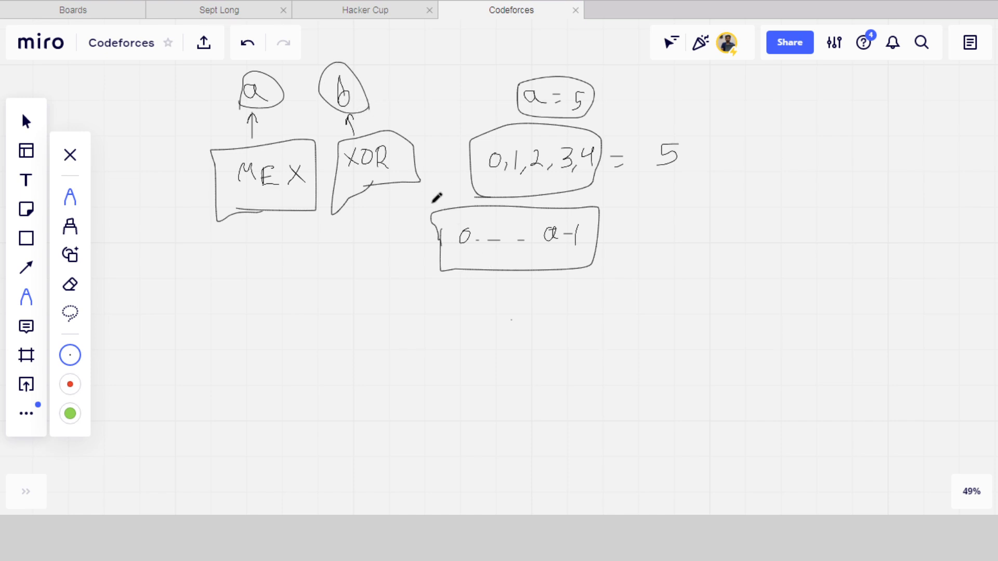
pyautogui.moveTo(435, 209)
pyautogui.mouseDown()
pyautogui.moveTo(438, 268)
pyautogui.moveTo(586, 263)
pyautogui.moveTo(595, 195)
pyautogui.moveTo(439, 203)
pyautogui.moveTo(439, 234)
pyautogui.mouseUp()
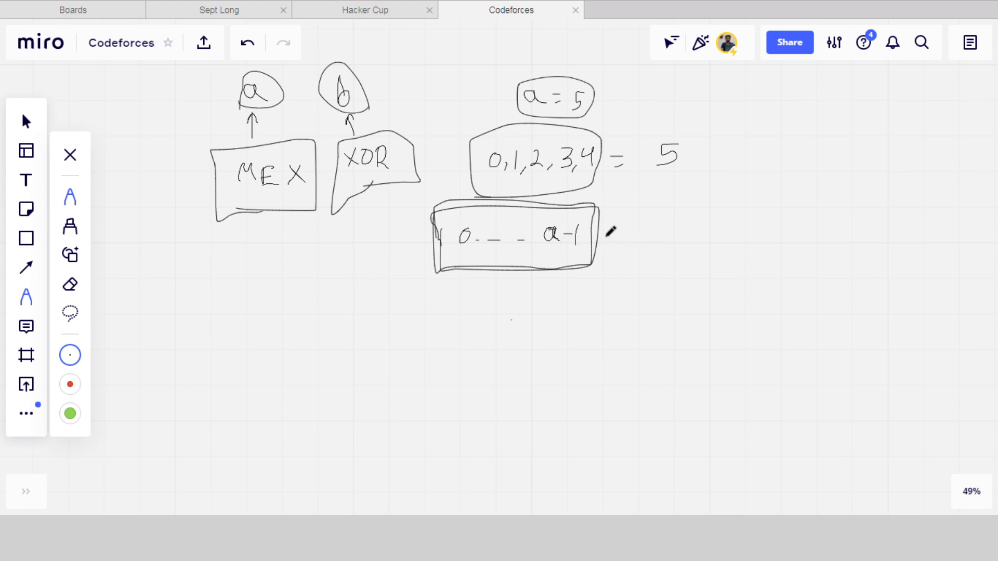
# - Mark the range box = b with a written beneath it, toggling the eraser briefly
pyautogui.moveTo(606, 234)
pyautogui.mouseDown()
pyautogui.moveTo(631, 245)
pyautogui.moveTo(644, 219)
pyautogui.moveTo(641, 253)
pyautogui.mouseUp()
pyautogui.moveTo(528, 285); pyautogui.dragTo(540, 301)
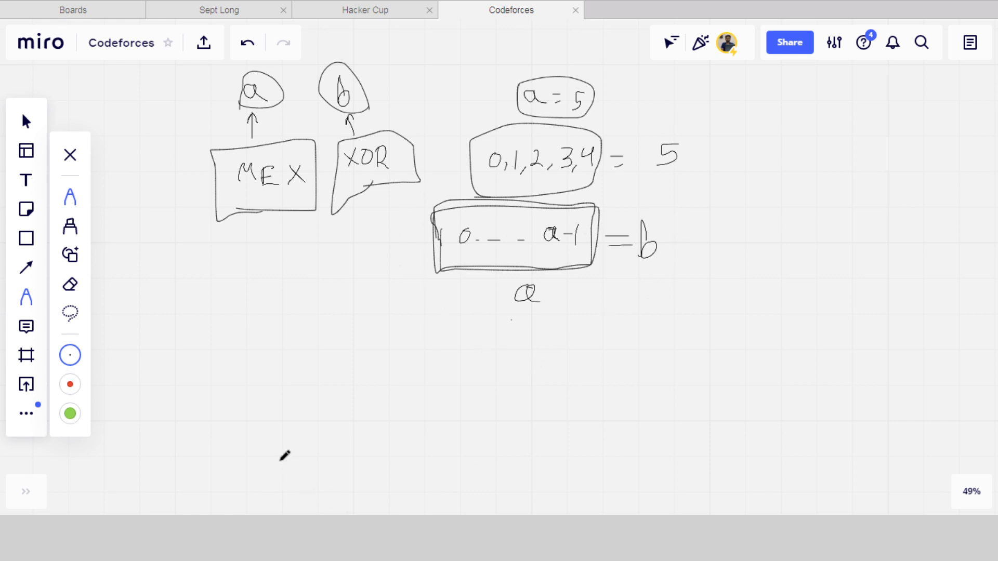
pyautogui.scroll(-1, 290, 301)
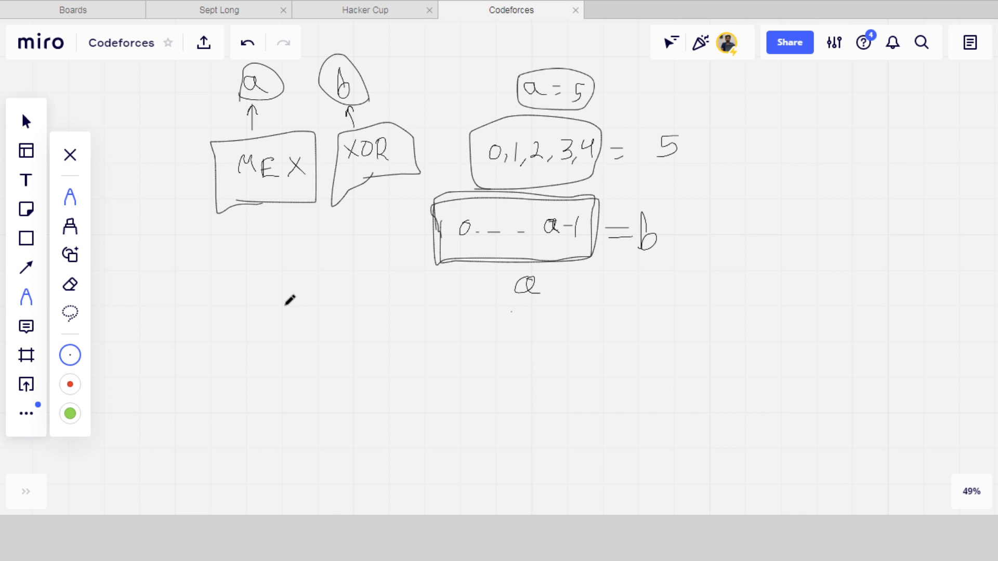
pyautogui.moveTo(279, 301)
pyautogui.mouseDown()
pyautogui.moveTo(279, 343)
pyautogui.moveTo(304, 318)
pyautogui.moveTo(327, 344)
pyautogui.moveTo(316, 343)
pyautogui.moveTo(323, 322)
pyautogui.moveTo(336, 335)
pyautogui.mouseUp()
pyautogui.click(69, 284)
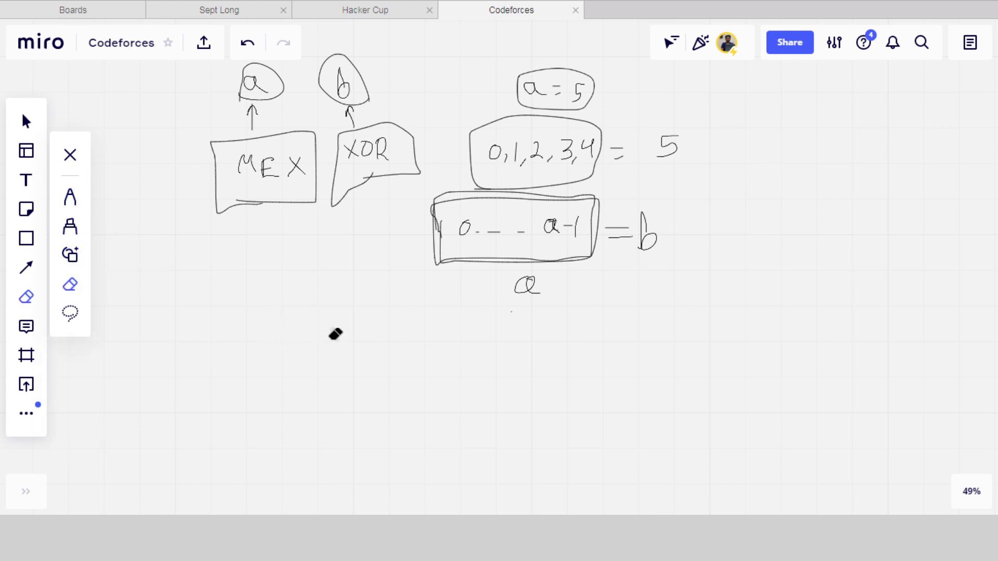
pyautogui.click(72, 206)
# - Write the XOR chain x = 0^1^…a-1 below the boxed notes
pyautogui.moveTo(250, 332)
pyautogui.mouseDown()
pyautogui.moveTo(277, 330)
pyautogui.moveTo(265, 351)
pyautogui.moveTo(308, 333)
pyautogui.moveTo(320, 341)
pyautogui.moveTo(330, 326)
pyautogui.moveTo(357, 343)
pyautogui.moveTo(378, 332)
pyautogui.moveTo(421, 337)
pyautogui.mouseUp()
pyautogui.click(390, 335)
pyautogui.moveTo(425, 337); pyautogui.dragTo(434, 337)
pyautogui.moveTo(437, 336); pyautogui.dragTo(527, 344)
pyautogui.click(457, 337)
pyautogui.scroll(-3, 461, 383)
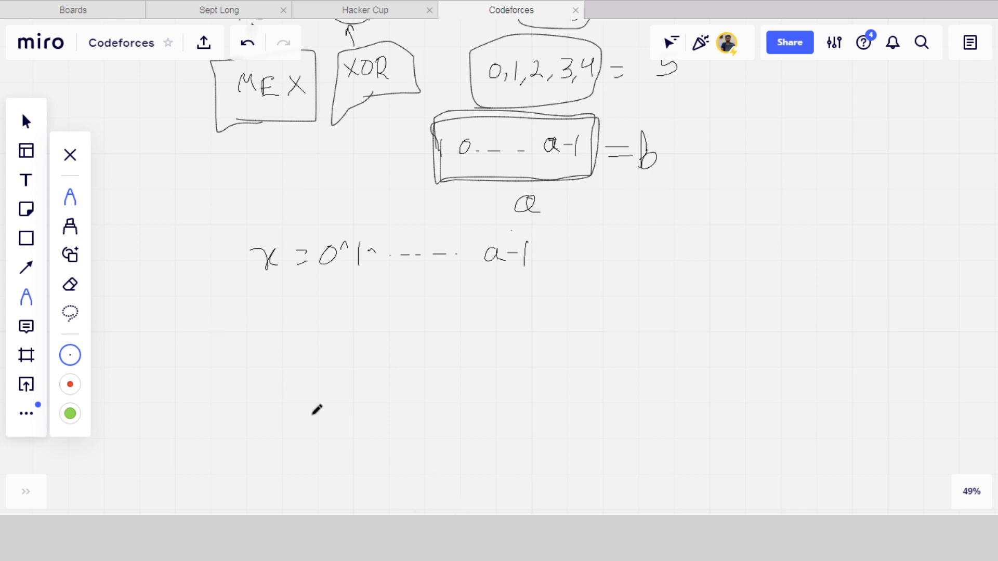
# - Write x^y = b below the chain and add y after a-1
pyautogui.moveTo(189, 353)
pyautogui.mouseDown()
pyautogui.moveTo(204, 373)
pyautogui.moveTo(196, 371)
pyautogui.moveTo(234, 349)
pyautogui.moveTo(243, 372)
pyautogui.moveTo(258, 351)
pyautogui.moveTo(251, 390)
pyautogui.mouseUp()
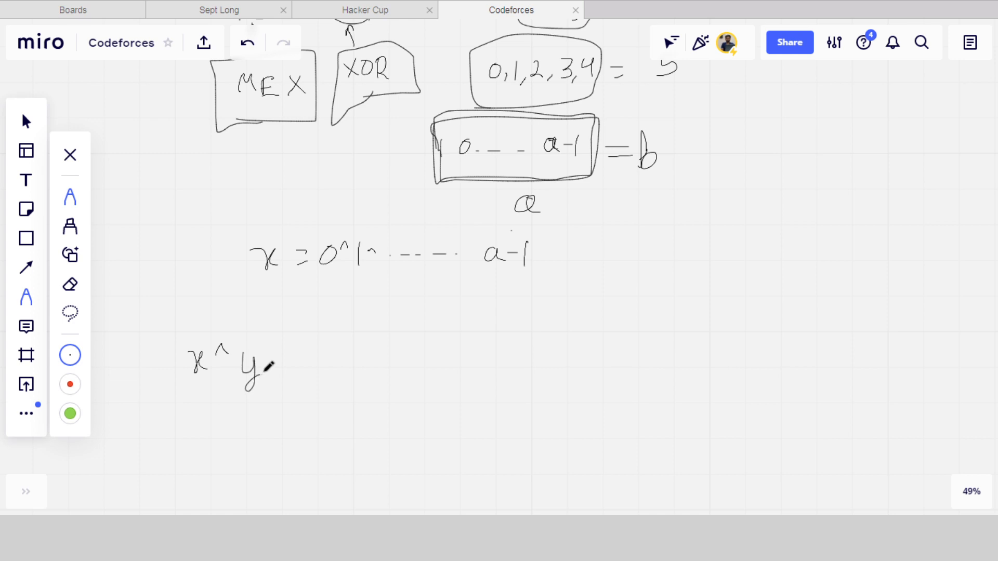
pyautogui.moveTo(274, 352); pyautogui.dragTo(285, 352)
pyautogui.moveTo(273, 362); pyautogui.dragTo(299, 369)
pyautogui.moveTo(541, 260)
pyautogui.mouseDown()
pyautogui.moveTo(543, 270)
pyautogui.moveTo(565, 249)
pyautogui.moveTo(569, 268)
pyautogui.moveTo(555, 290)
pyautogui.mouseUp()
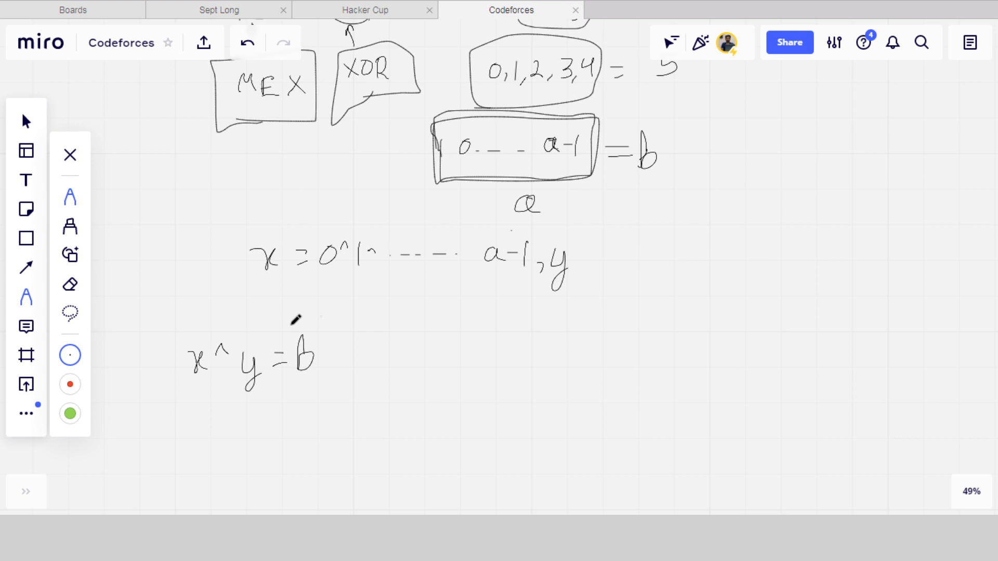
# - Write and circle x^b = y, then extend the chain line with = b
pyautogui.moveTo(204, 423)
pyautogui.mouseDown()
pyautogui.moveTo(222, 433)
pyautogui.moveTo(215, 438)
pyautogui.moveTo(242, 427)
pyautogui.moveTo(250, 437)
pyautogui.moveTo(258, 425)
pyautogui.moveTo(279, 433)
pyautogui.moveTo(305, 420)
pyautogui.moveTo(296, 454)
pyautogui.mouseUp()
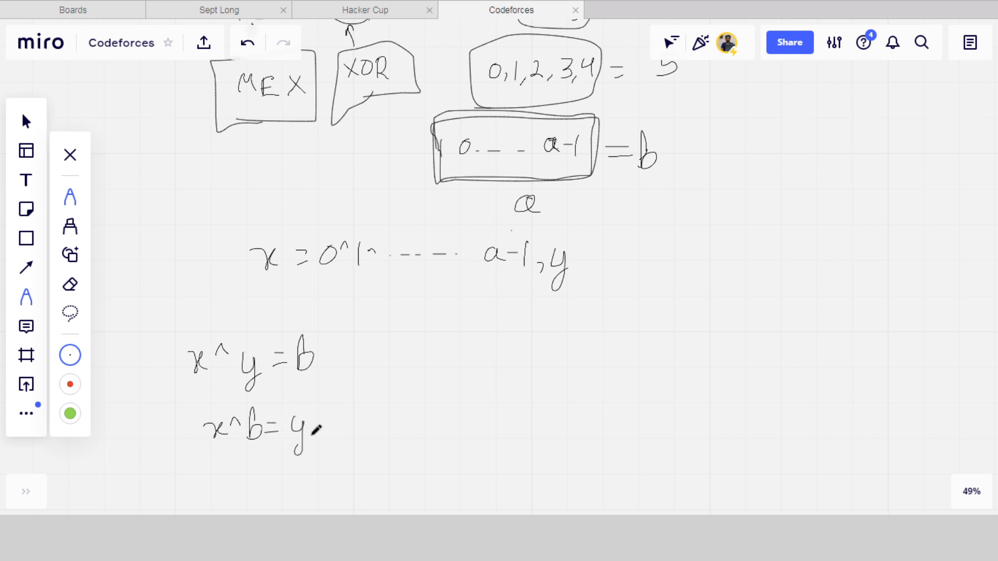
pyautogui.moveTo(322, 413)
pyautogui.mouseDown()
pyautogui.moveTo(292, 395)
pyautogui.moveTo(195, 390)
pyautogui.moveTo(247, 461)
pyautogui.moveTo(327, 455)
pyautogui.moveTo(319, 404)
pyautogui.mouseUp()
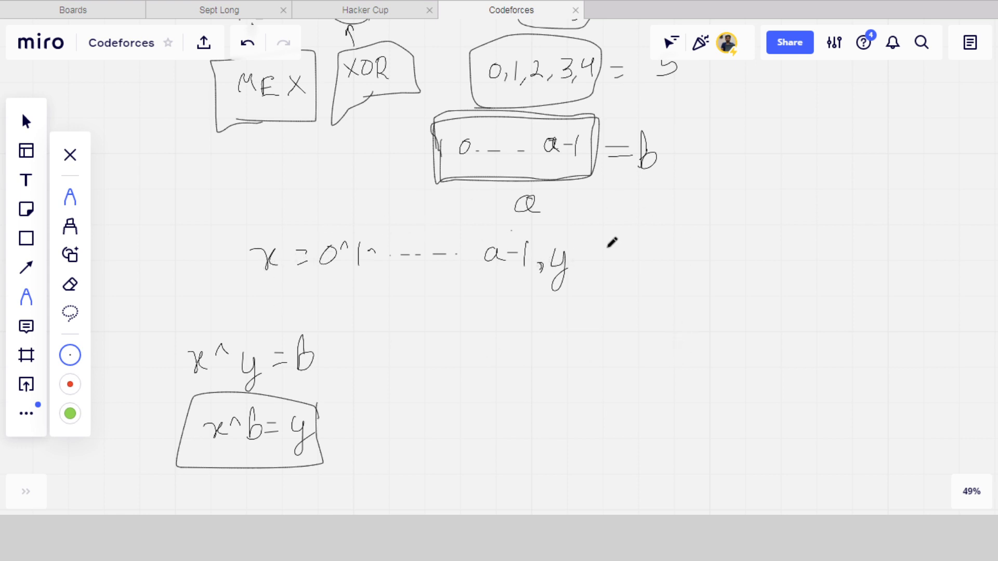
pyautogui.moveTo(608, 248)
pyautogui.mouseDown()
pyautogui.moveTo(645, 251)
pyautogui.moveTo(647, 262)
pyautogui.moveTo(661, 236)
pyautogui.moveTo(665, 264)
pyautogui.mouseUp()
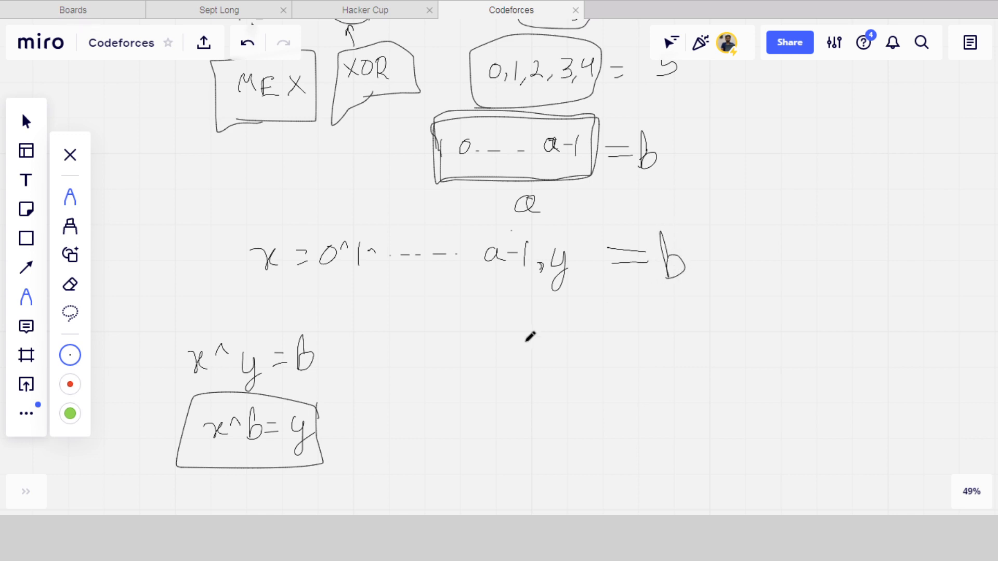
pyautogui.scroll(-2, 530, 345)
pyautogui.moveTo(459, 274)
pyautogui.mouseDown()
pyautogui.moveTo(476, 275)
pyautogui.moveTo(471, 314)
pyautogui.moveTo(461, 319)
pyautogui.mouseUp()
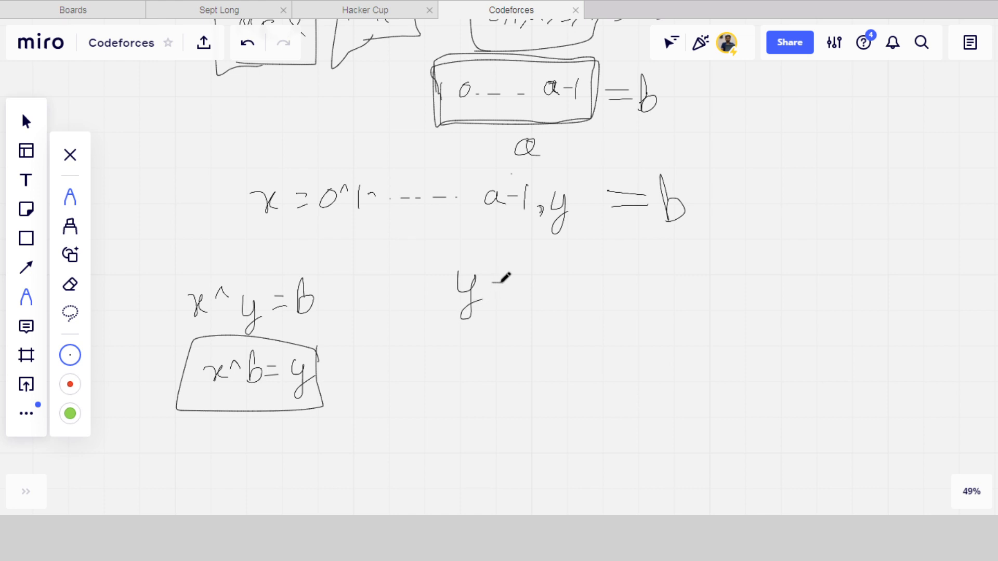
# - Write y == a and mark the chain 0 … a-1 with a curve labelled a+1
pyautogui.moveTo(493, 285); pyautogui.dragTo(576, 290)
pyautogui.moveTo(323, 212)
pyautogui.mouseDown()
pyautogui.moveTo(577, 217)
pyautogui.moveTo(561, 232)
pyautogui.mouseUp()
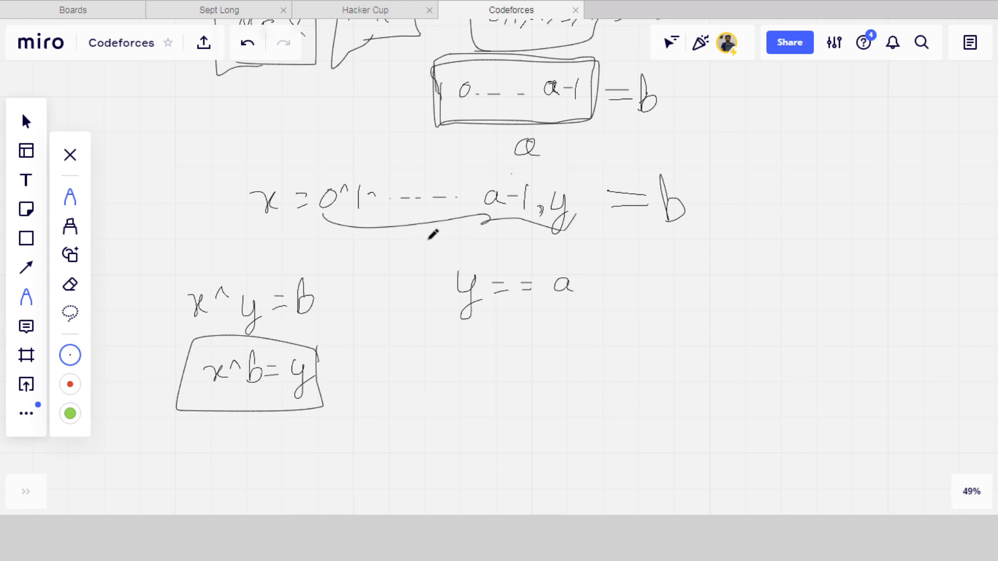
pyautogui.moveTo(427, 238)
pyautogui.mouseDown()
pyautogui.moveTo(428, 247)
pyautogui.moveTo(455, 243)
pyautogui.mouseUp()
pyautogui.moveTo(448, 238); pyautogui.dragTo(460, 257)
pyautogui.moveTo(699, 252)
pyautogui.mouseDown()
pyautogui.moveTo(706, 264)
pyautogui.moveTo(715, 248)
pyautogui.moveTo(719, 264)
pyautogui.moveTo(753, 275)
pyautogui.mouseUp()
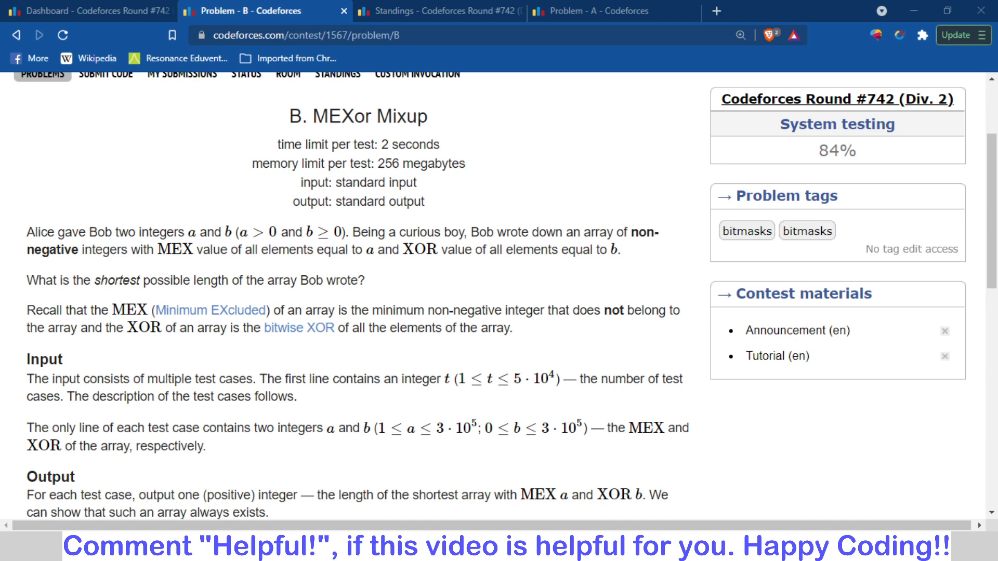
# - Switch to the browser tab showing the accepted C++ solution with xorVal prefix XORs
pyautogui.click(441, 7)
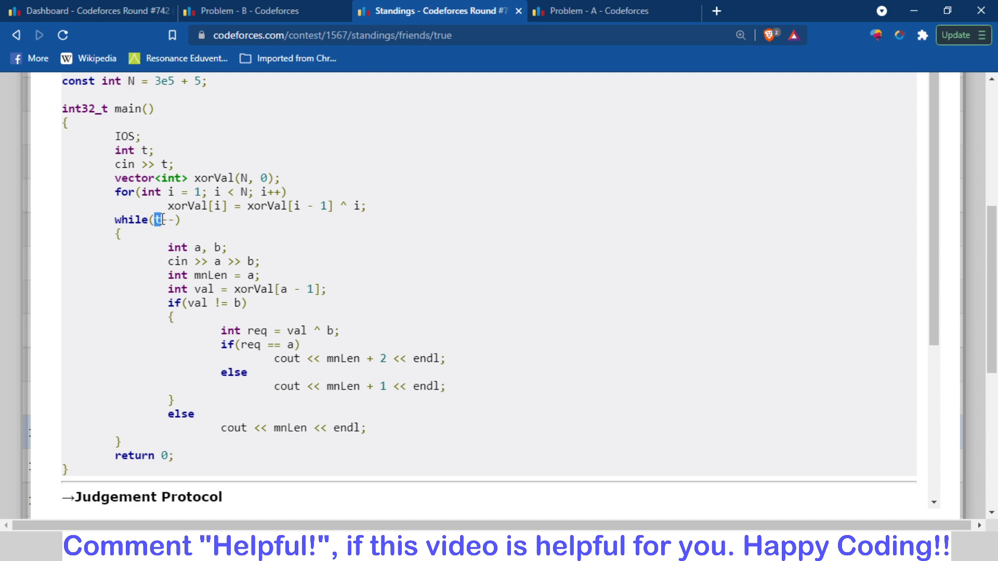
pyautogui.moveTo(155, 220); pyautogui.dragTo(178, 220)
pyautogui.click(186, 225)
pyautogui.moveTo(195, 289); pyautogui.dragTo(330, 290)
pyautogui.click(331, 290)
pyautogui.moveTo(275, 432); pyautogui.dragTo(309, 428)
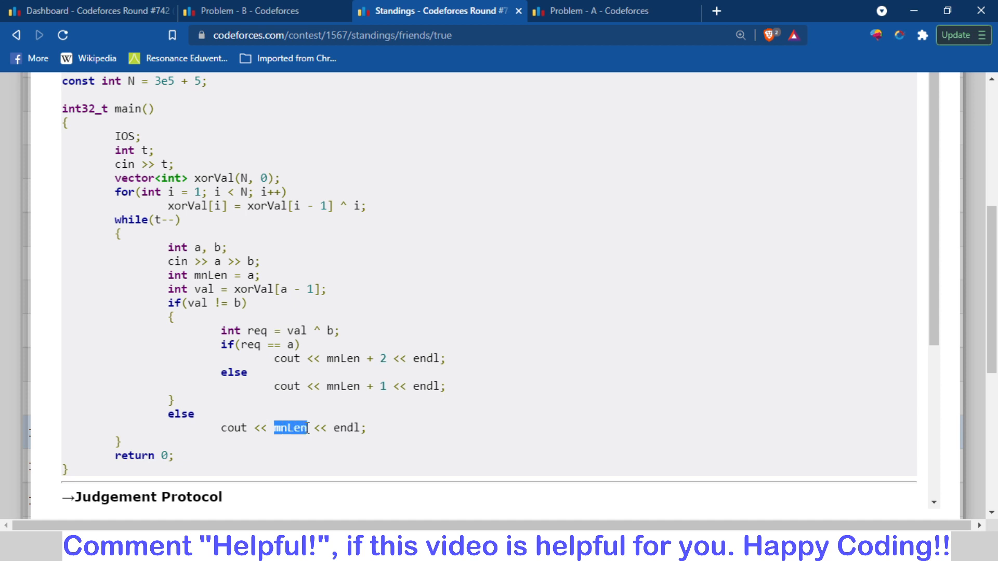
pyautogui.click(293, 433)
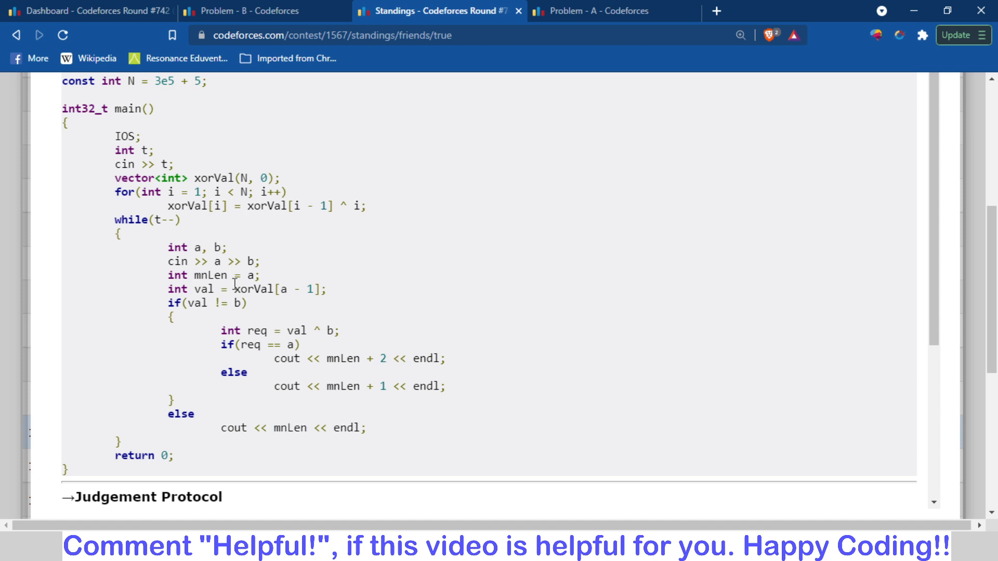
pyautogui.moveTo(188, 302); pyautogui.dragTo(247, 303)
pyautogui.click(246, 304)
pyautogui.moveTo(239, 346); pyautogui.dragTo(261, 349)
pyautogui.click(272, 360)
pyautogui.moveTo(240, 346); pyautogui.dragTo(286, 345)
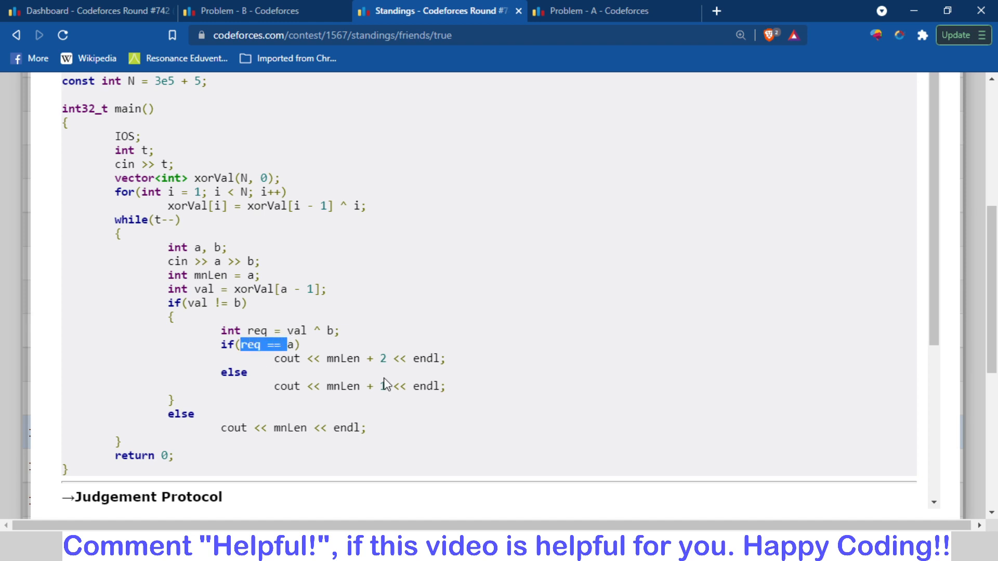
pyautogui.click(380, 355)
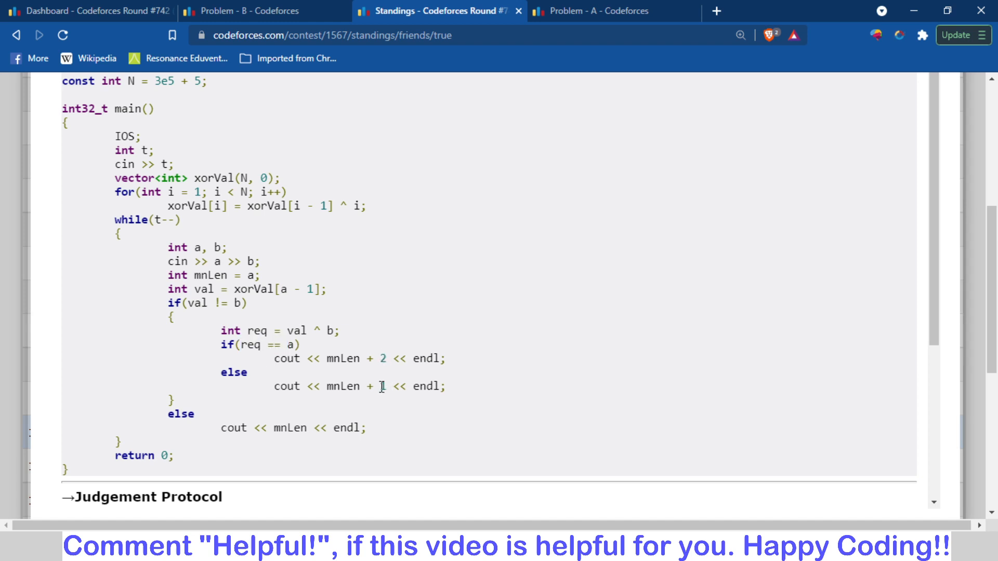